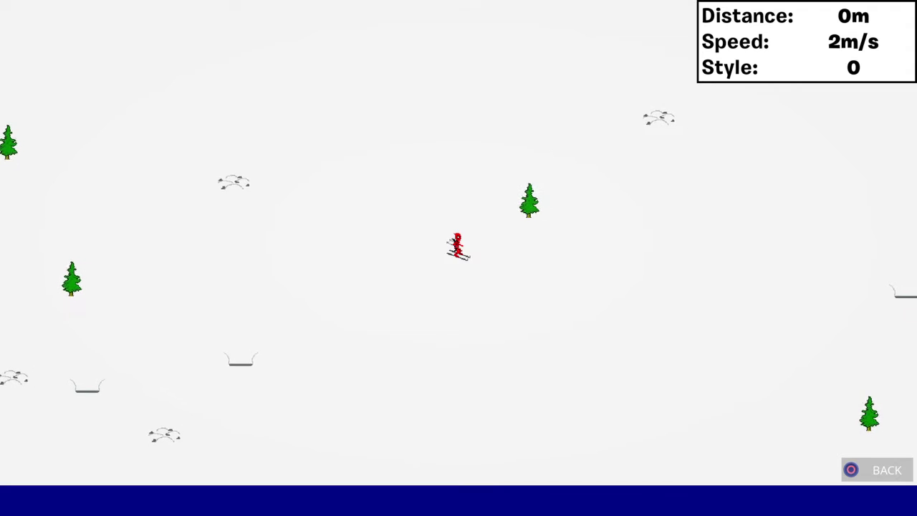
key("Down")
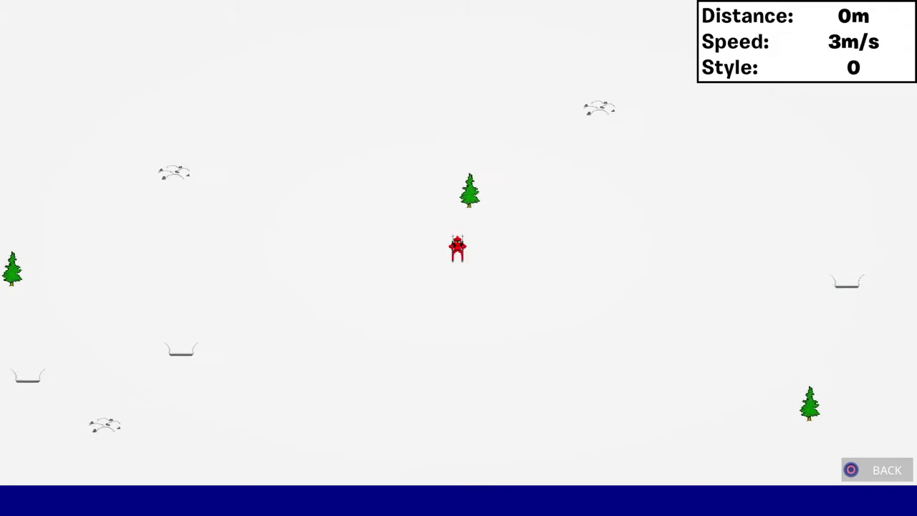
key("Right")
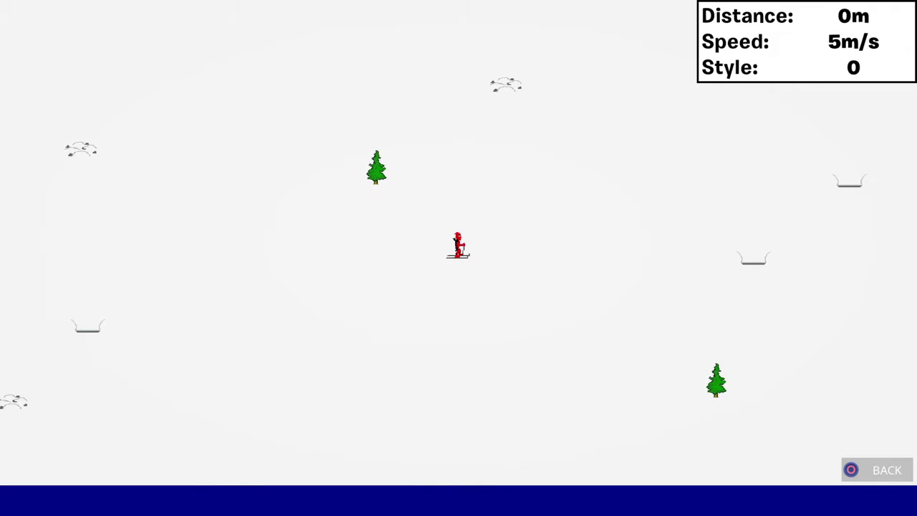
key("Down")
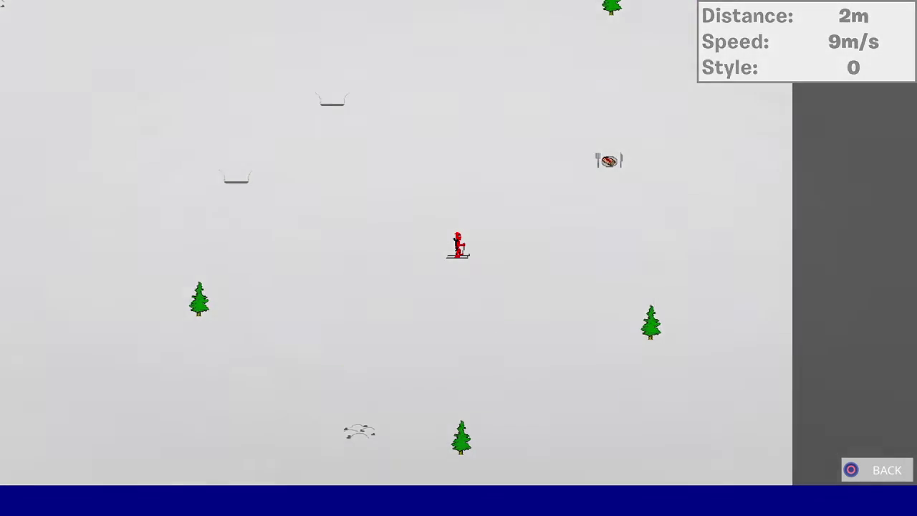
key("Down")
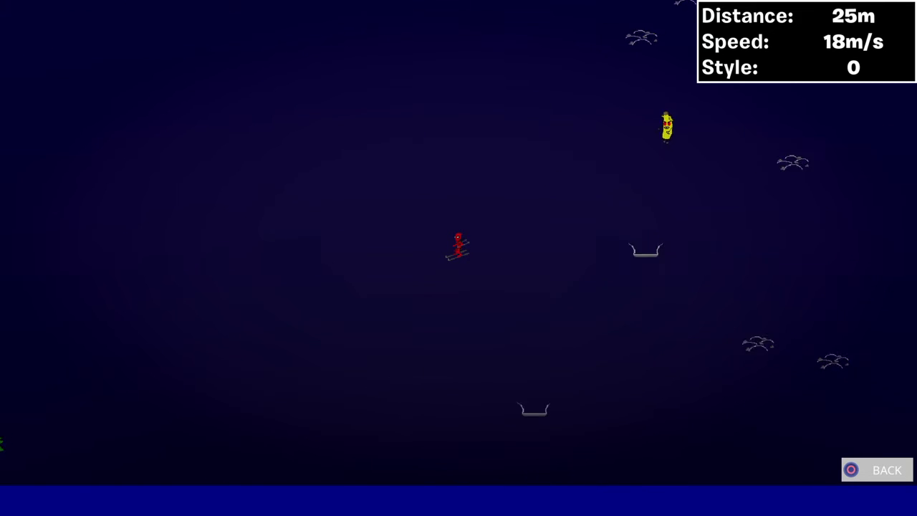
key("Right")
key("Right")
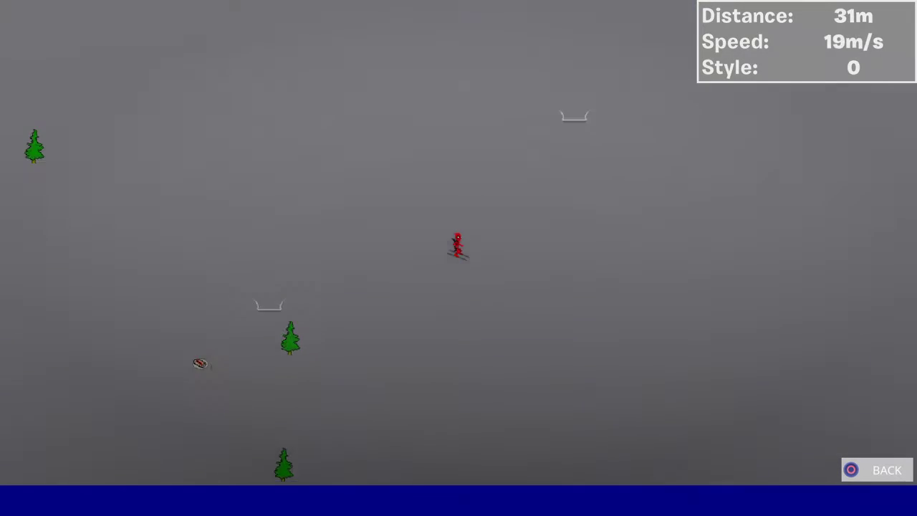
key("Left")
key("Left")
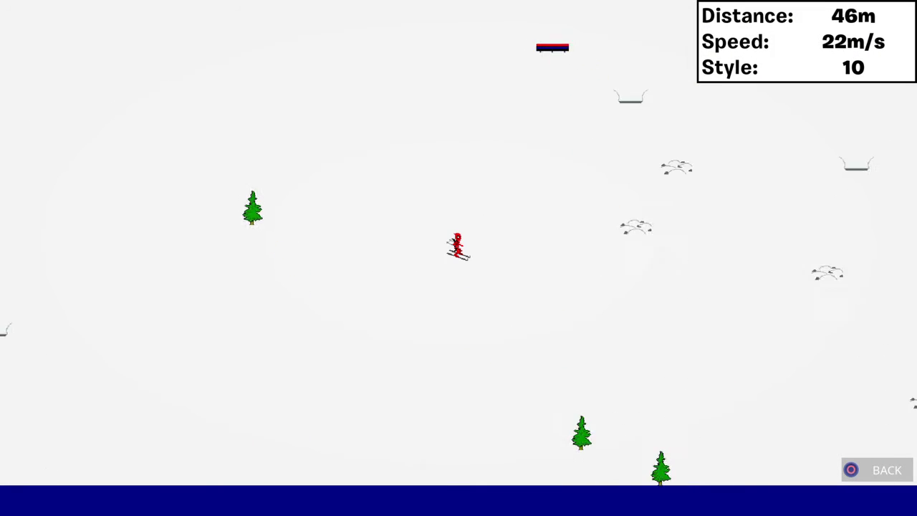
key("Left")
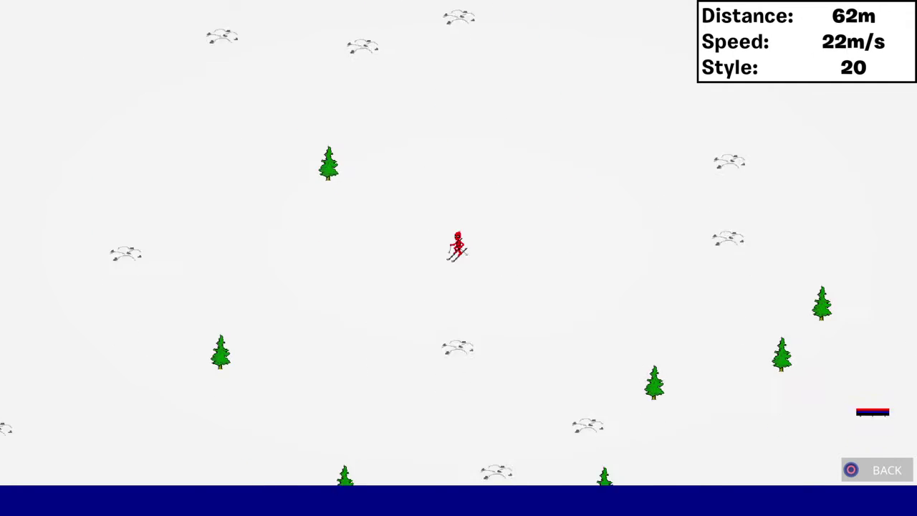
key("Left")
key("Left")
key("Right")
key("Right")
key("Right")
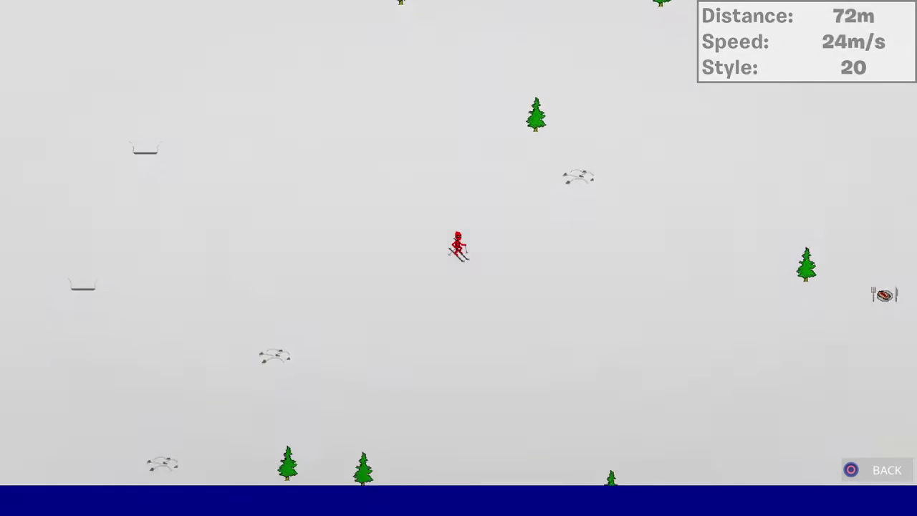
key("Right")
key("Right")
key("Right")
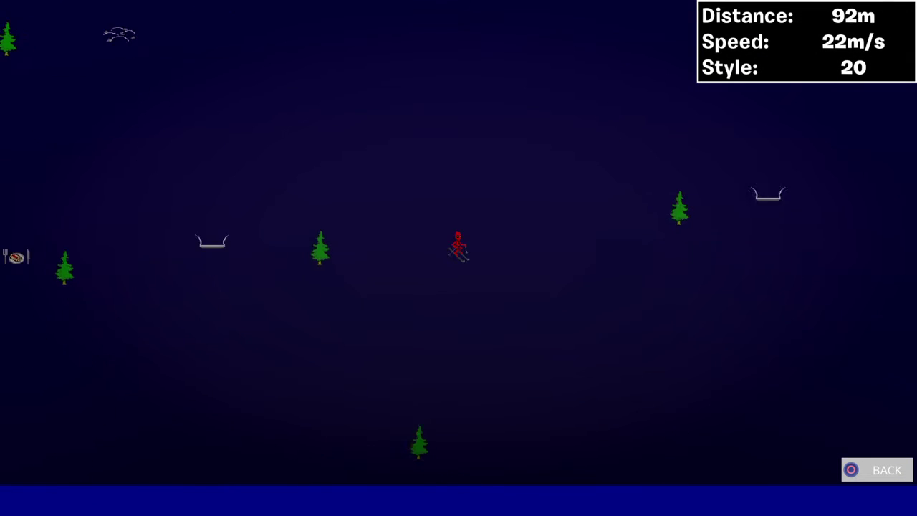
key("Left")
key("Right")
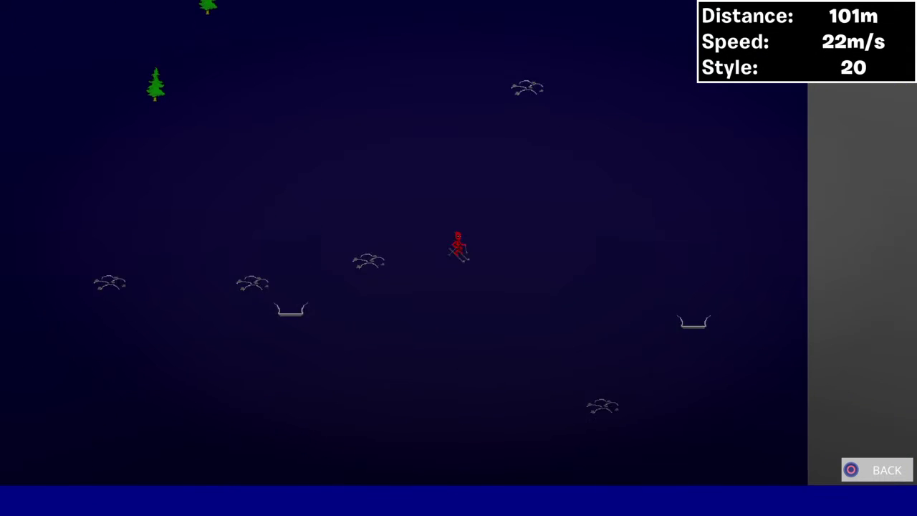
key("Left")
key("Left")
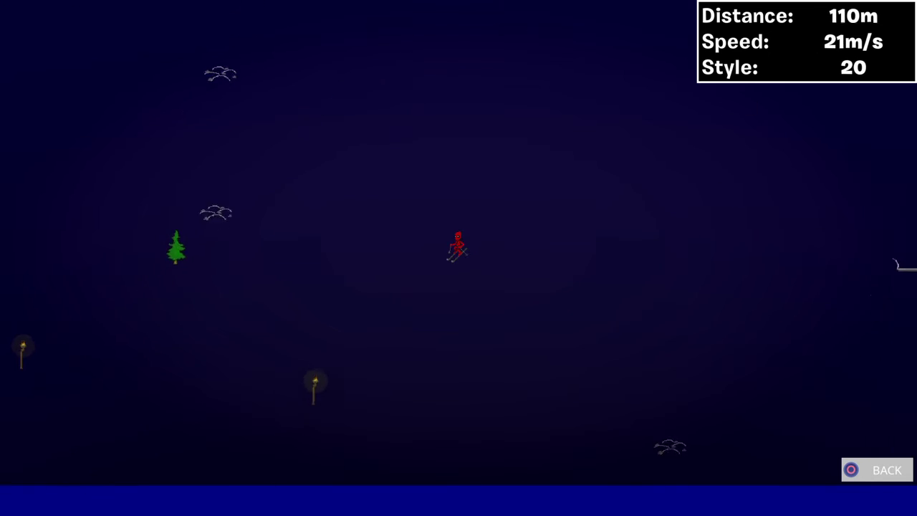
key("Right")
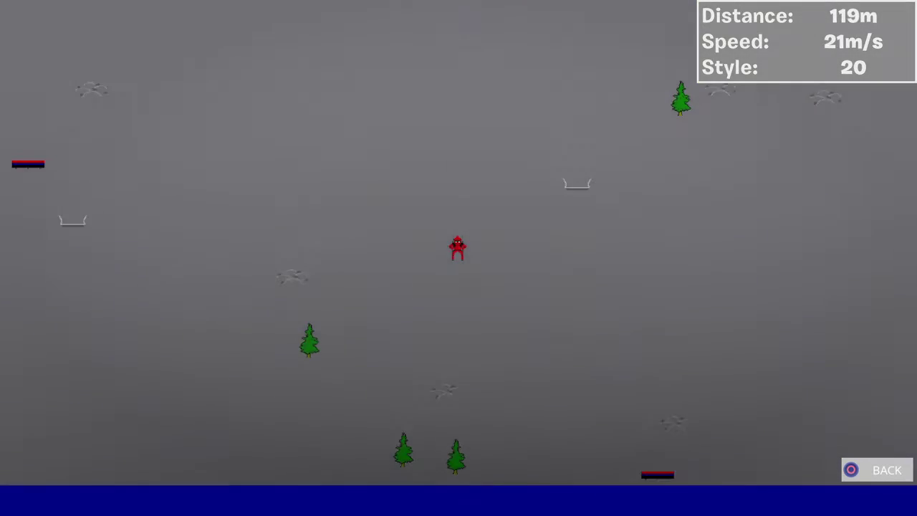
key("Right")
key("Left")
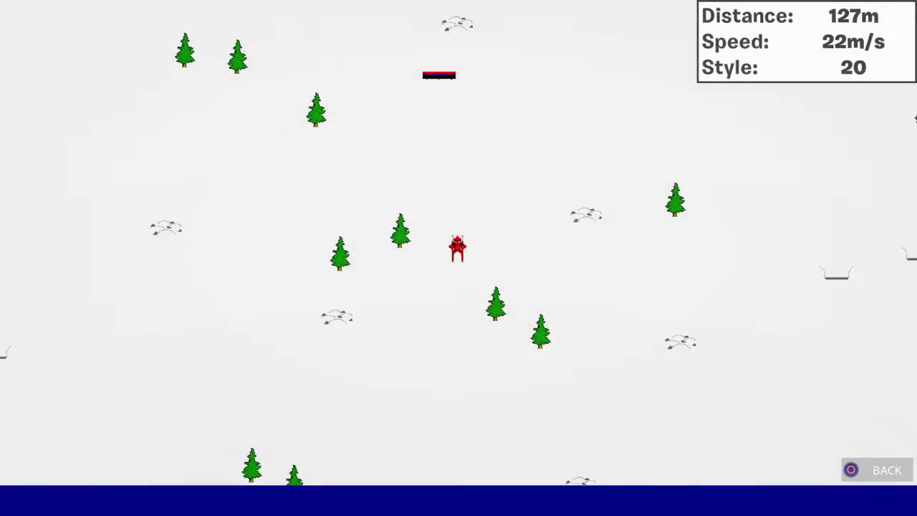
key("Right")
key("Left")
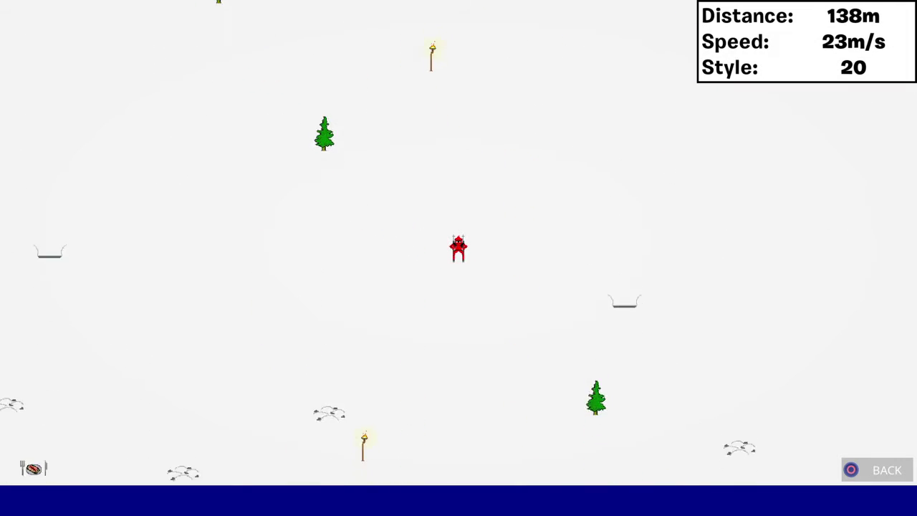
key("Left")
key("Right")
key("Left")
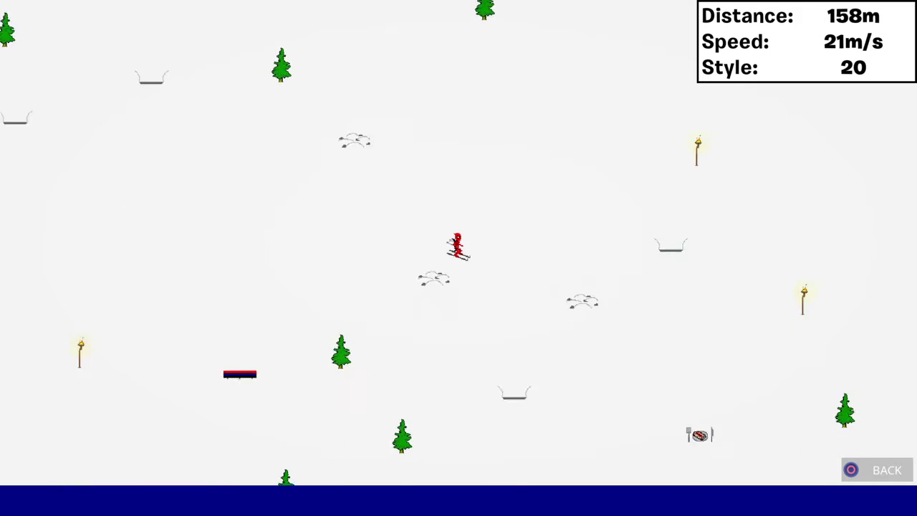
key("Up")
key("Right")
key("Right")
key("Right")
key("Left")
key("Left")
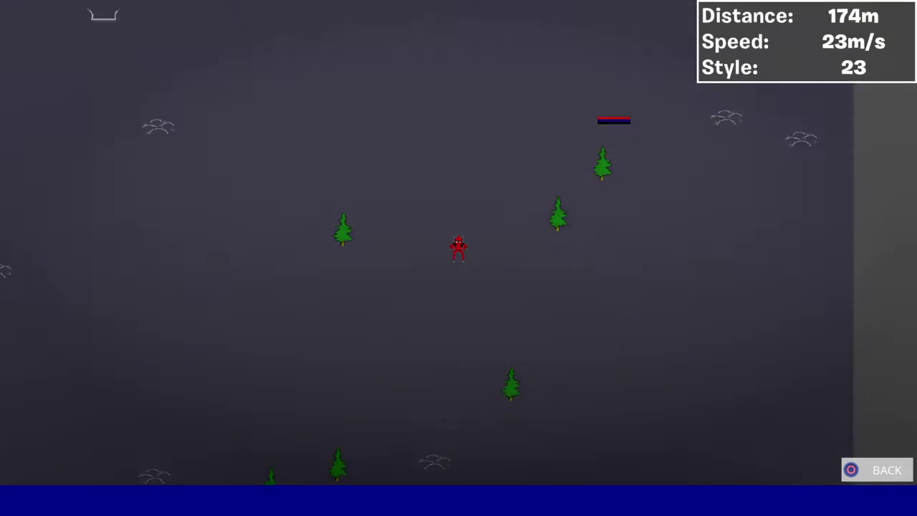
key("Left")
key("Left")
key("Right")
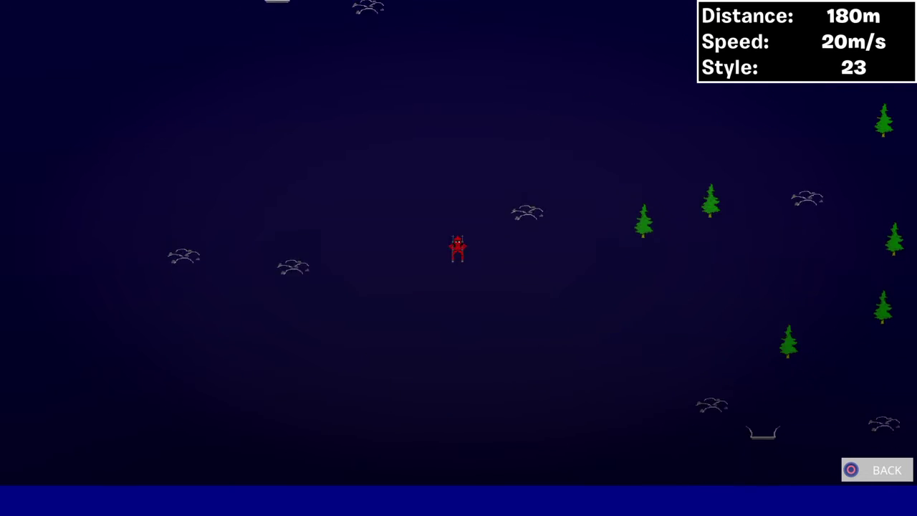
key("Left")
key("Left")
key("Right")
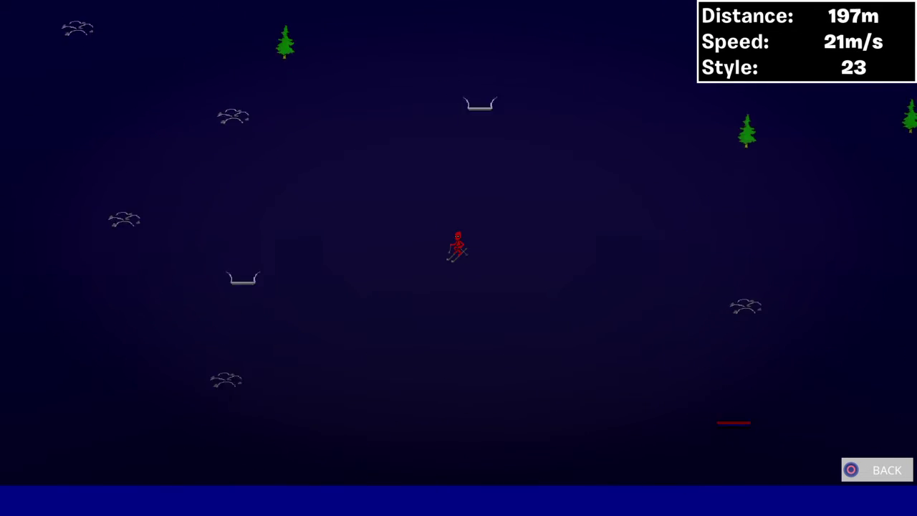
key("Right")
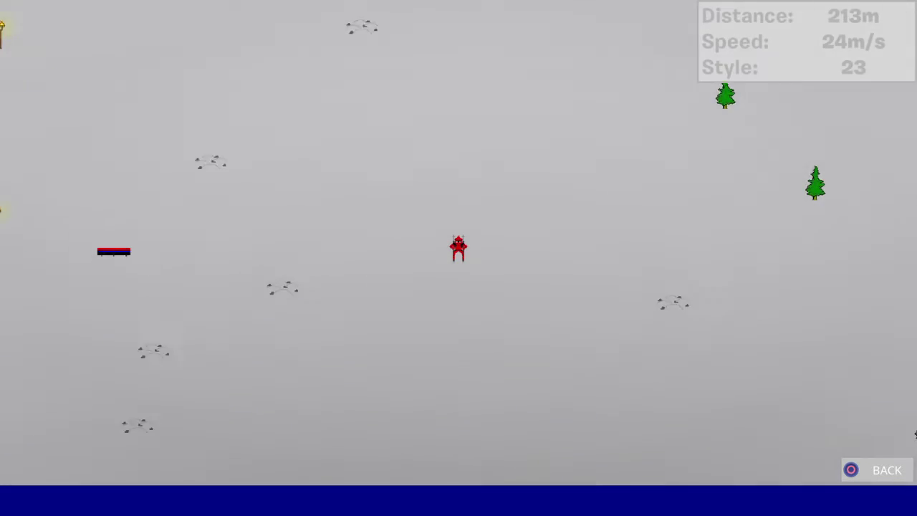
key("Right")
key("Left")
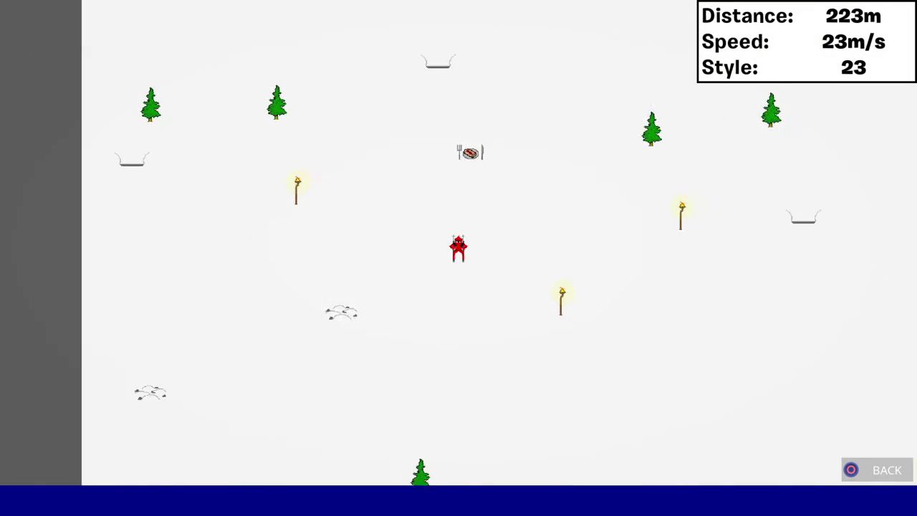
key("Right")
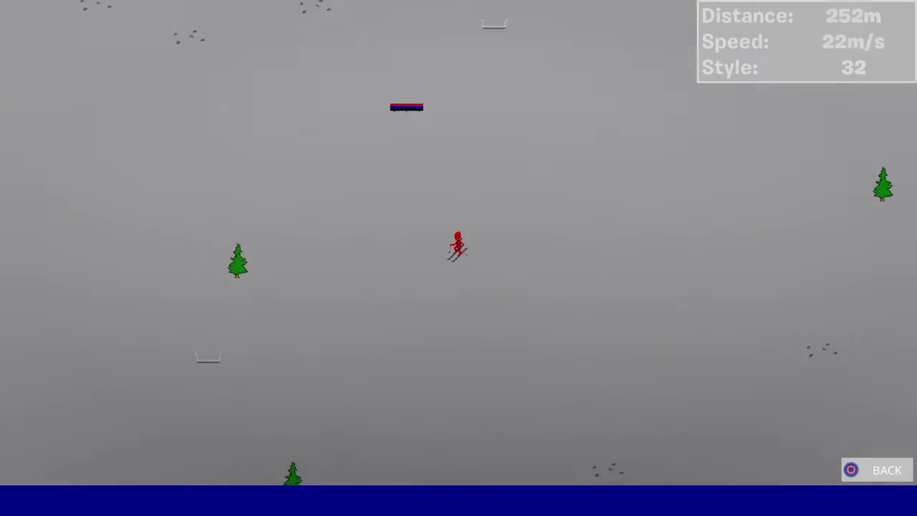
key("Left")
key("Left")
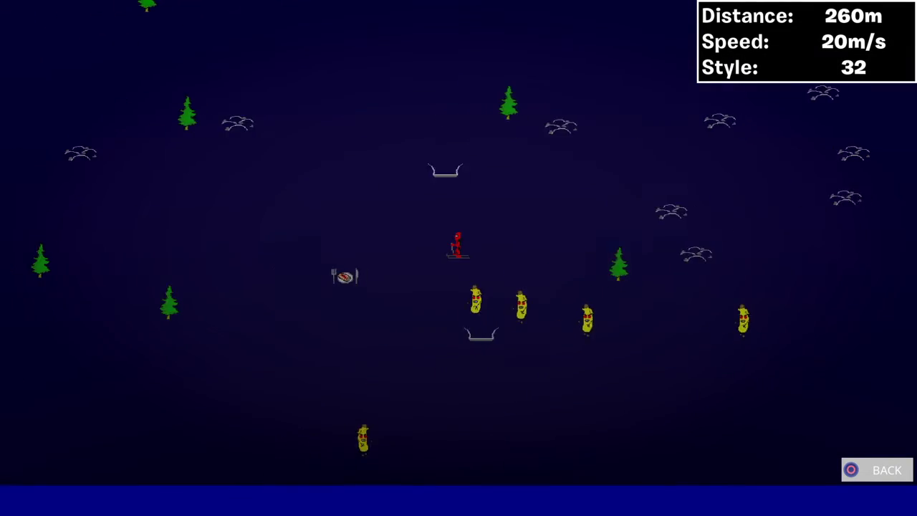
key("Down")
key("Right")
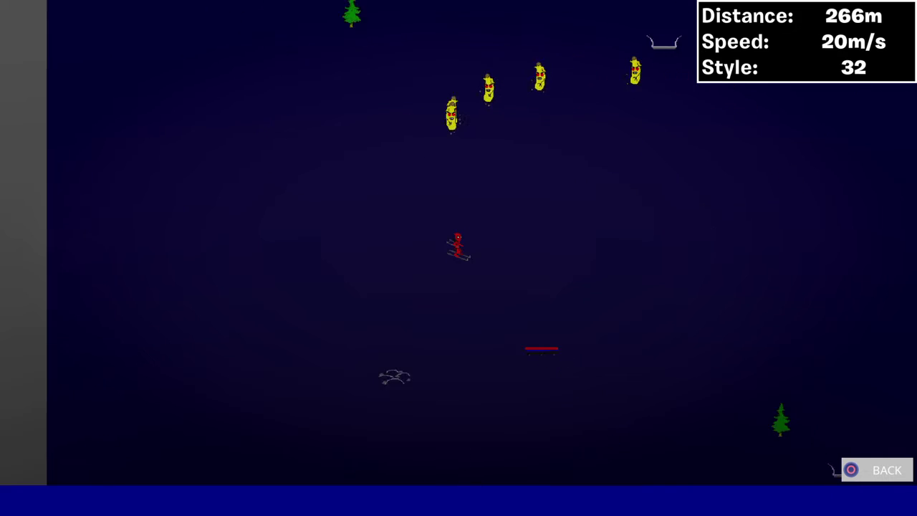
key("Left")
key("Left")
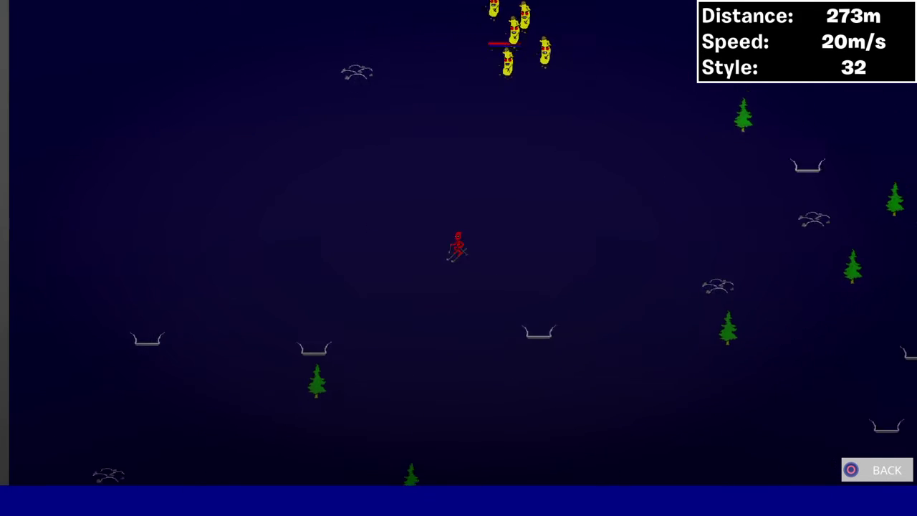
key("Down")
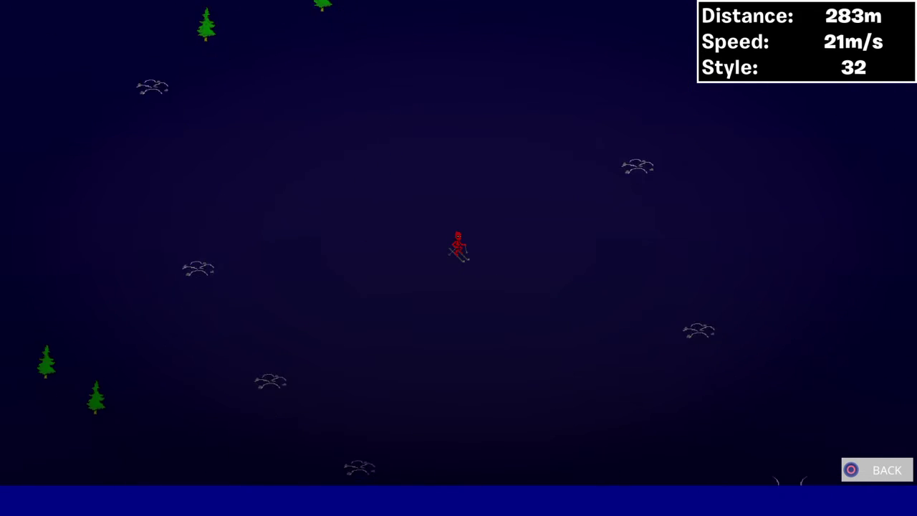
key("Down")
key("Left")
key("Down")
key("Left")
key("Down")
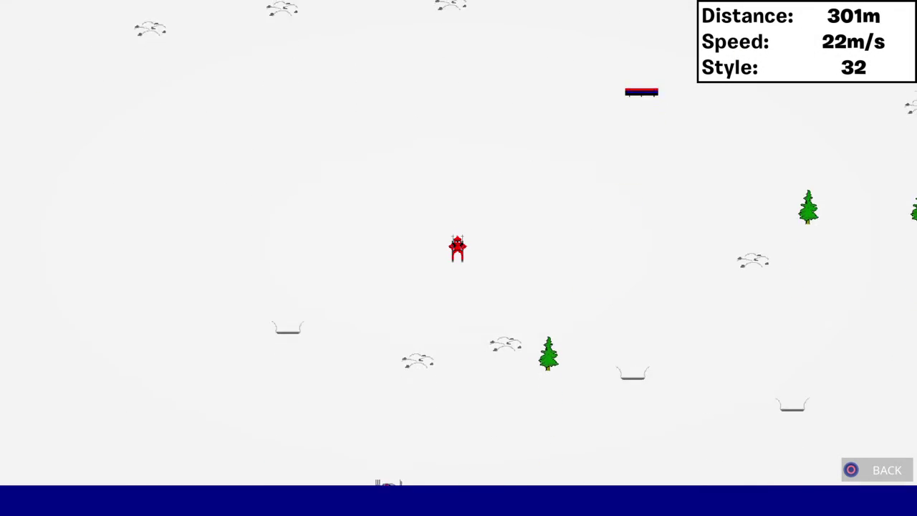
key("Left")
key("Down")
key("Right")
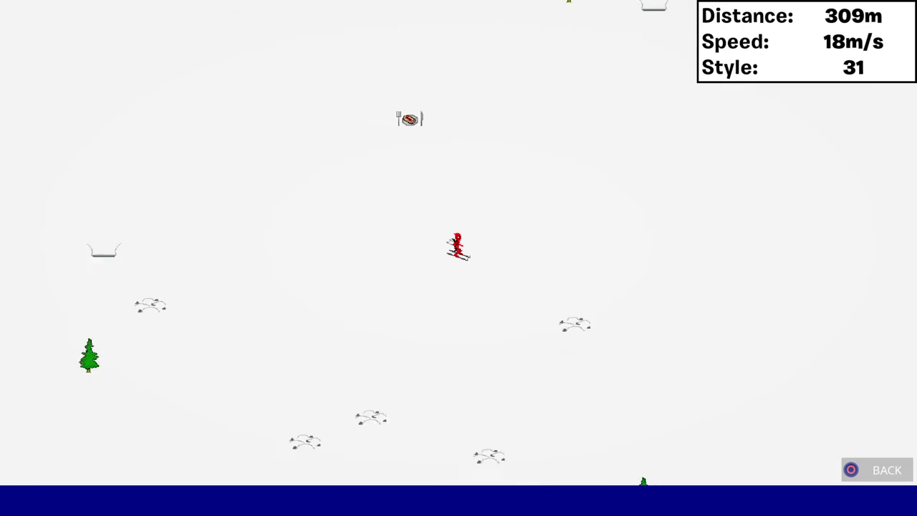
key("Down")
key("Right")
key("Down")
key("Right")
key("Left")
key("Left")
key("Down")
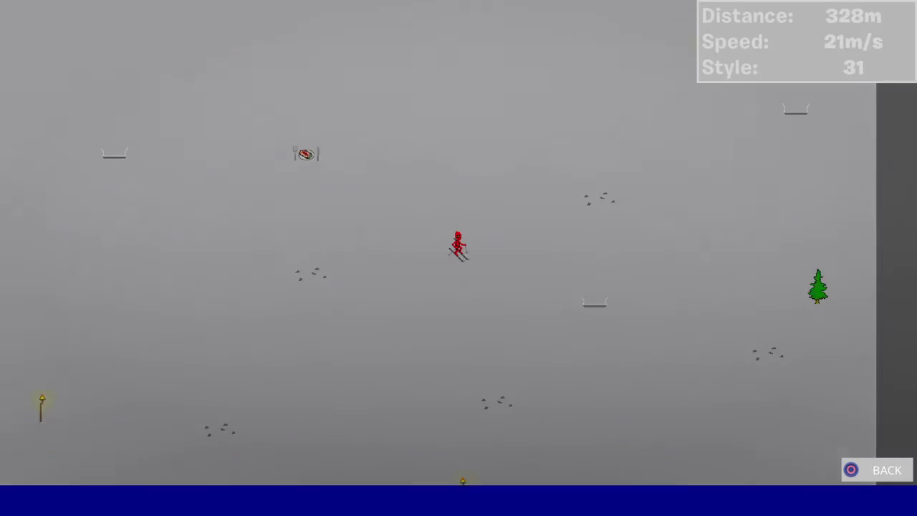
key("Down")
key("Left")
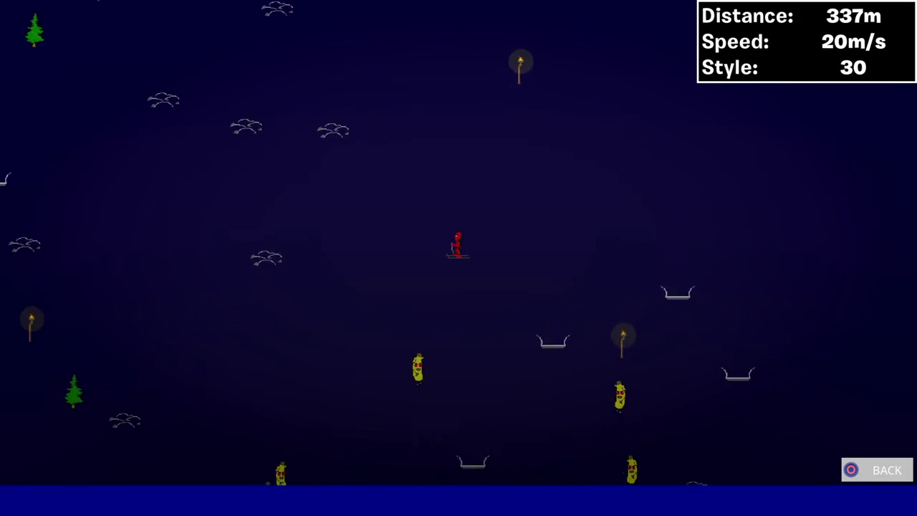
key("Left")
key("Right")
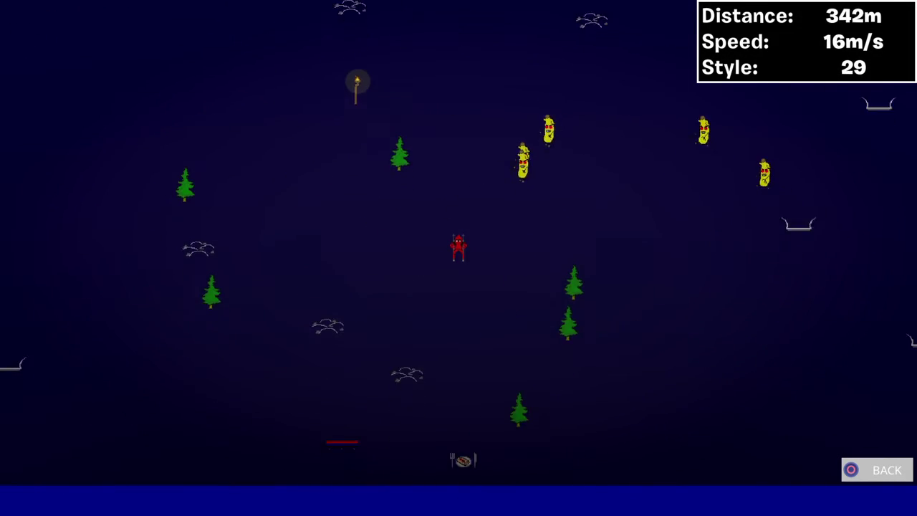
key("Right")
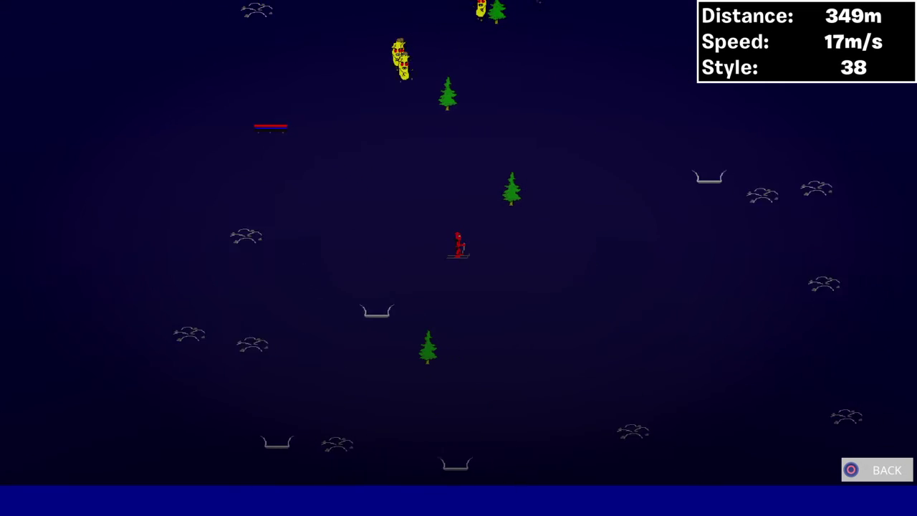
key("Left")
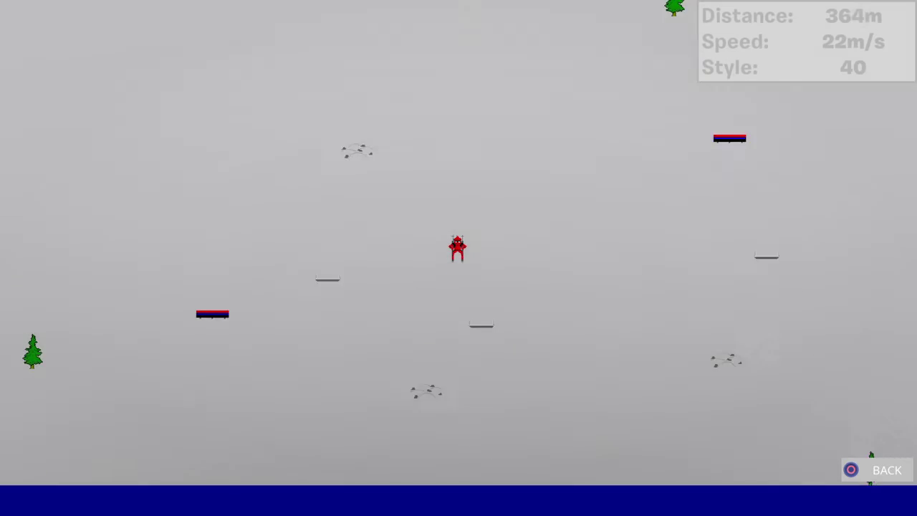
key("Right")
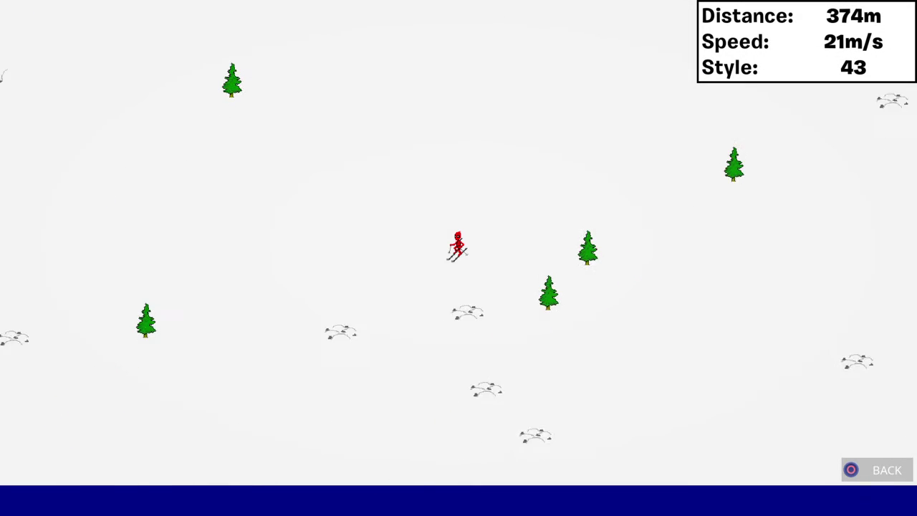
key("Right")
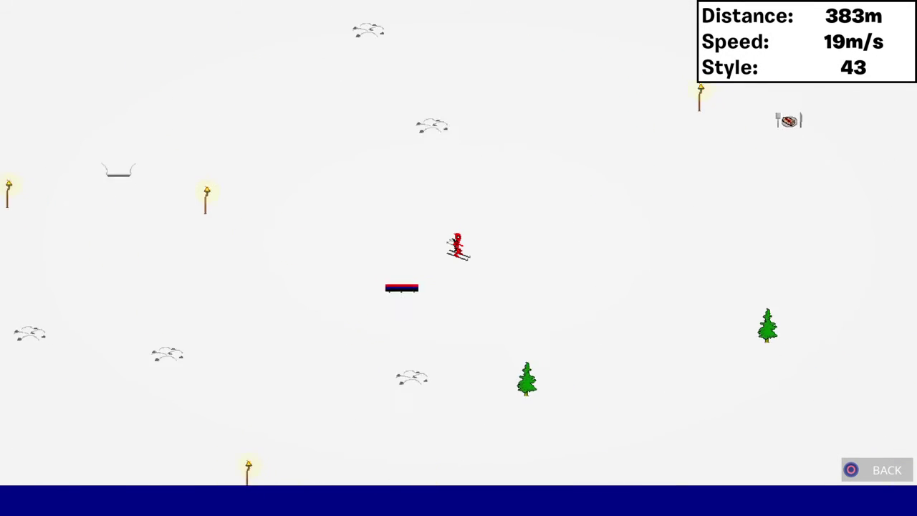
key("Left")
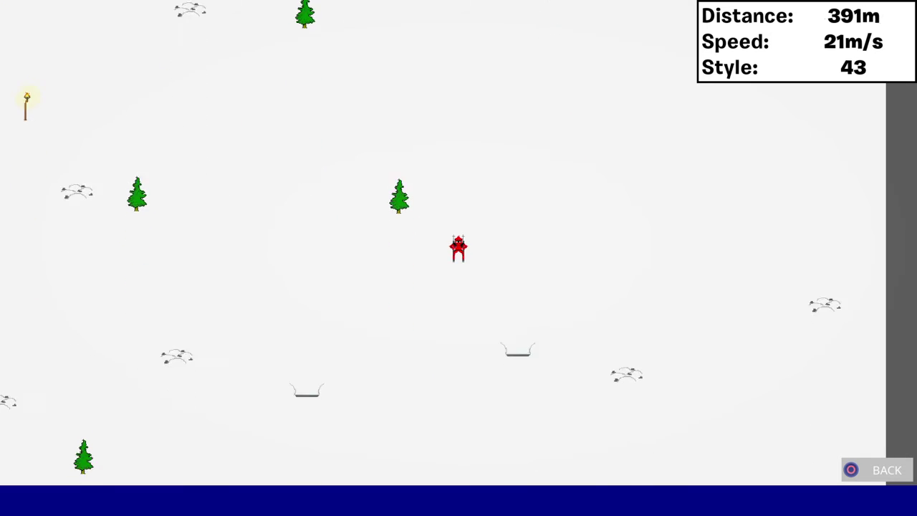
key("Left")
key("Right")
key("Right")
key("Right")
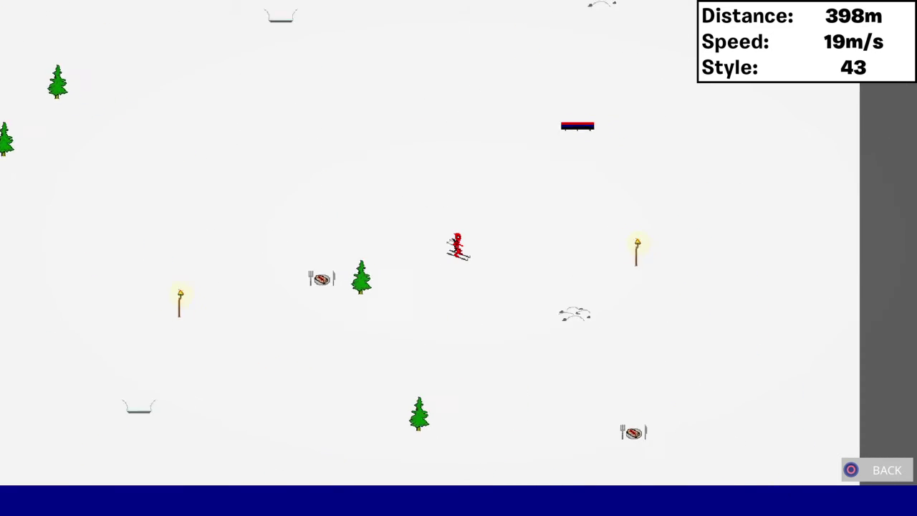
key("Left")
key("Left")
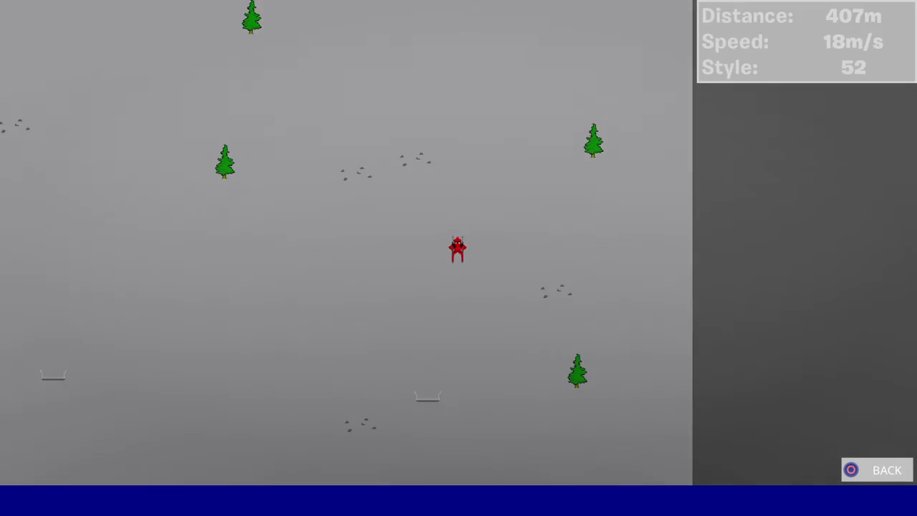
key("Left")
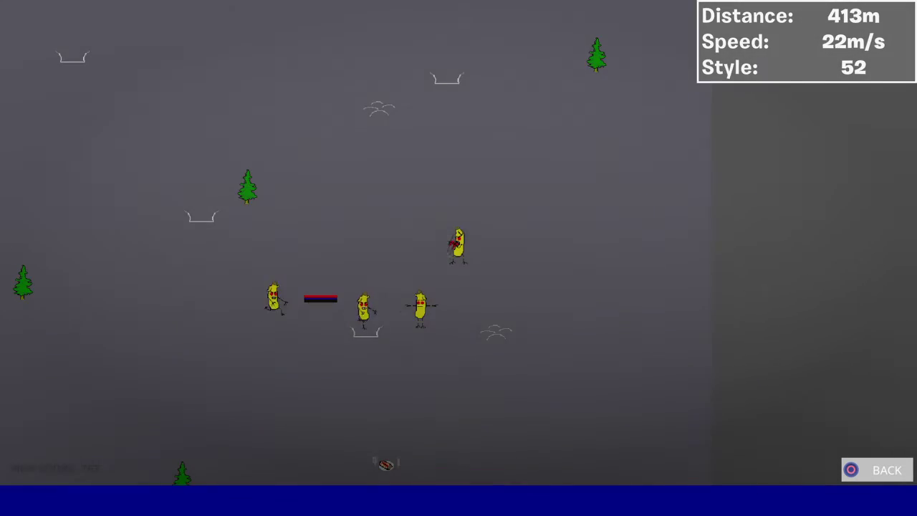